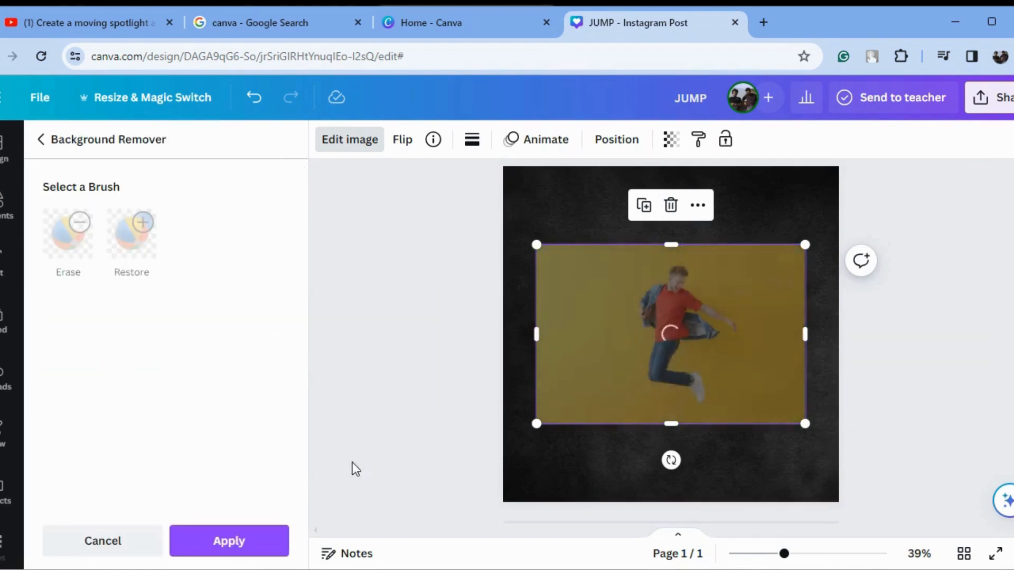
# Step: Apply the background removal to the jumping man photo and crop the empty space on both sides of him
pyautogui.click(255, 547)
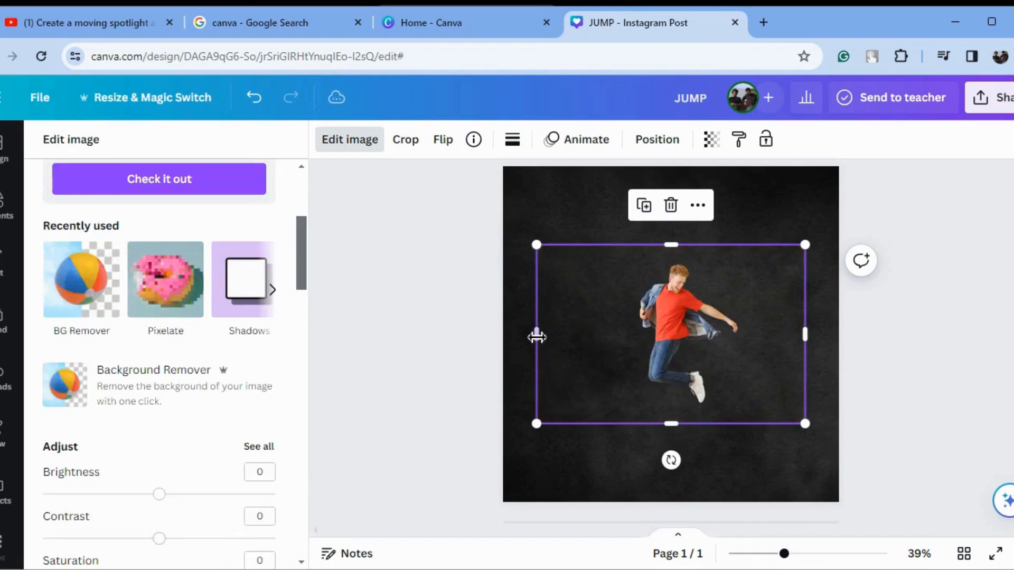
pyautogui.moveTo(546, 340); pyautogui.dragTo(627, 343)
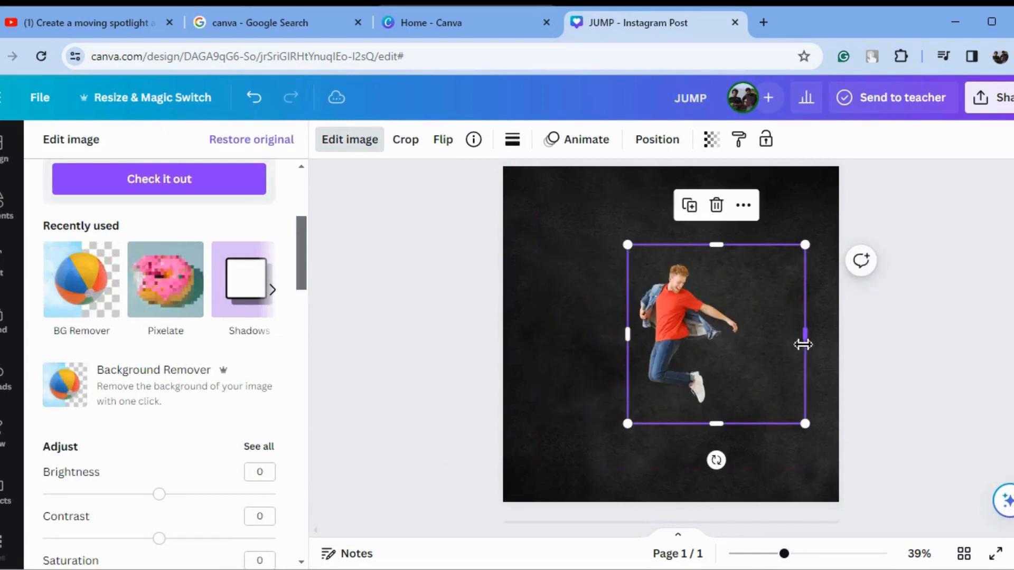
pyautogui.moveTo(789, 342); pyautogui.dragTo(747, 339)
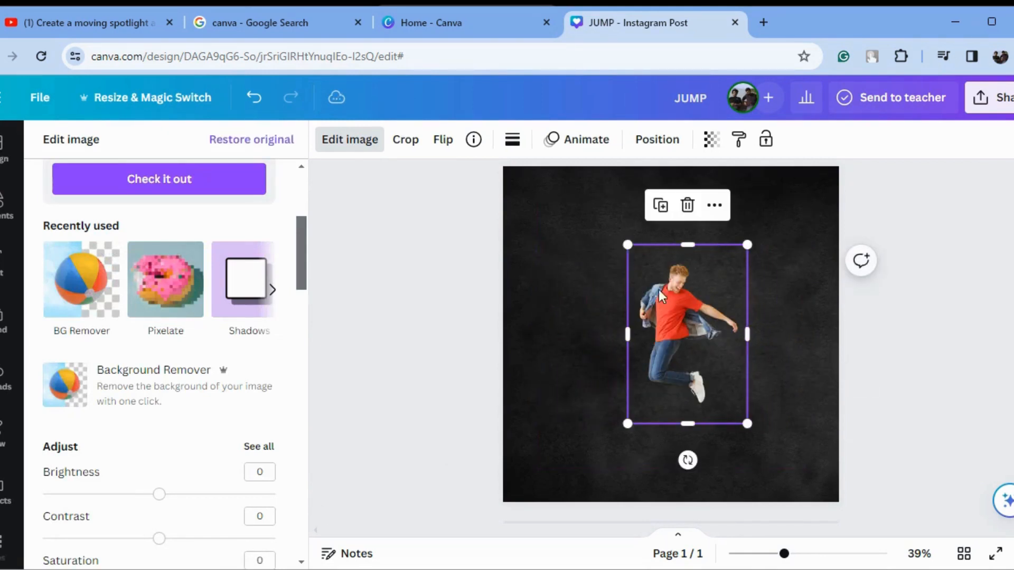
# Step: Enlarge the man's cutout toward the upper left and place a duplicate partly off the lower-right corner of the design
pyautogui.moveTo(633, 244); pyautogui.dragTo(517, 241)
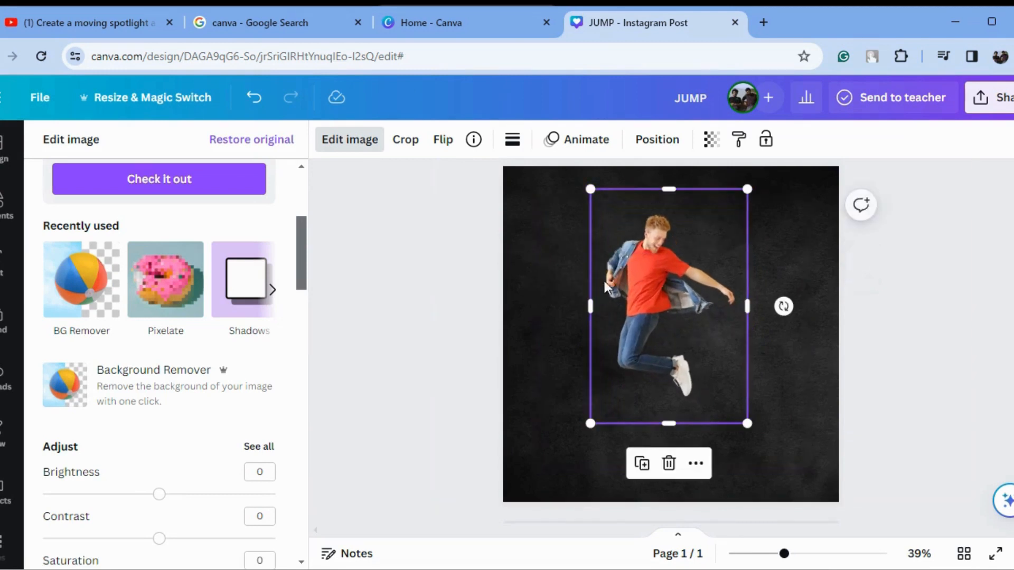
pyautogui.click(642, 465)
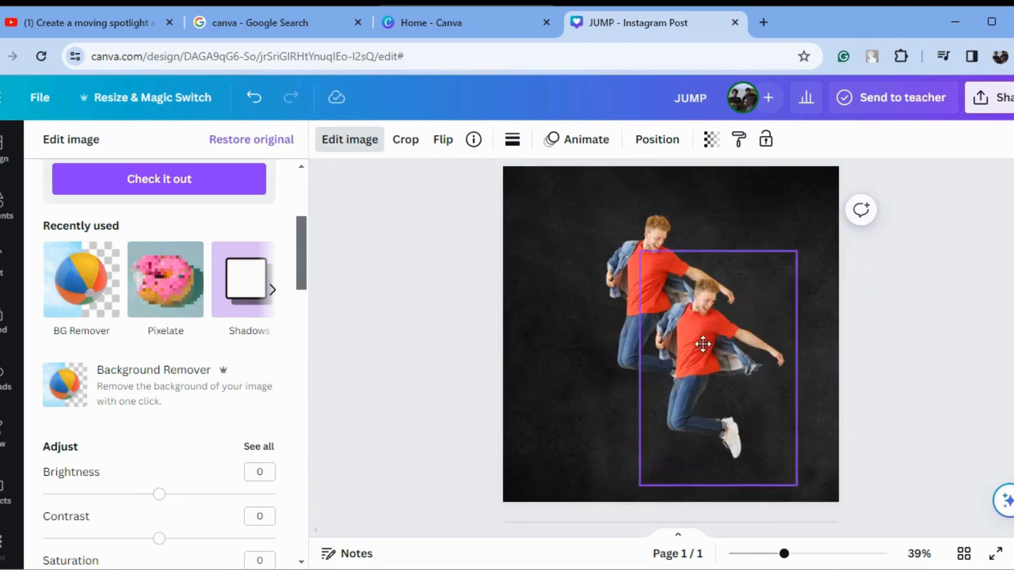
pyautogui.moveTo(692, 318); pyautogui.dragTo(805, 404)
pyautogui.moveTo(652, 278); pyautogui.dragTo(575, 265)
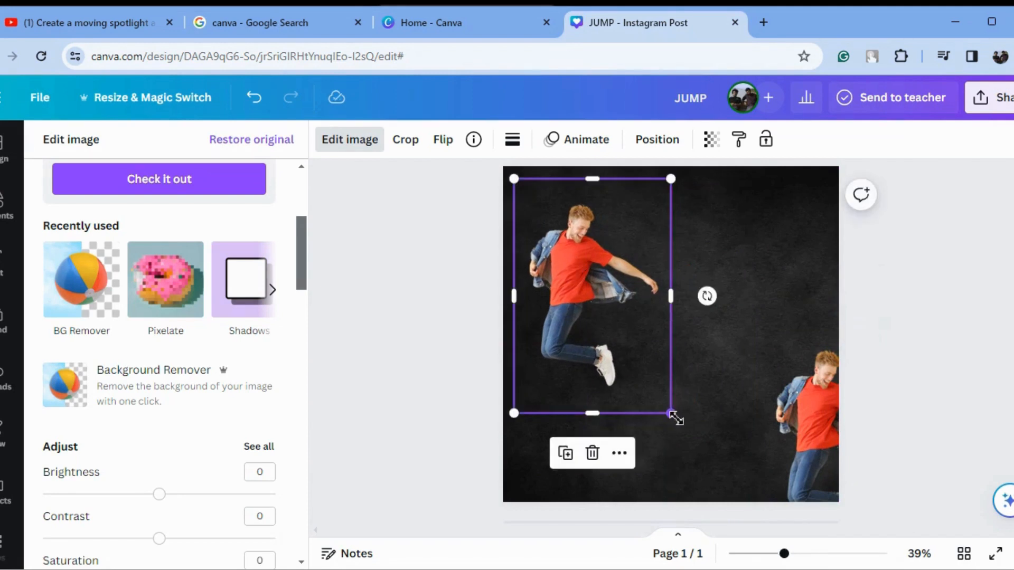
pyautogui.moveTo(675, 417); pyautogui.dragTo(671, 414)
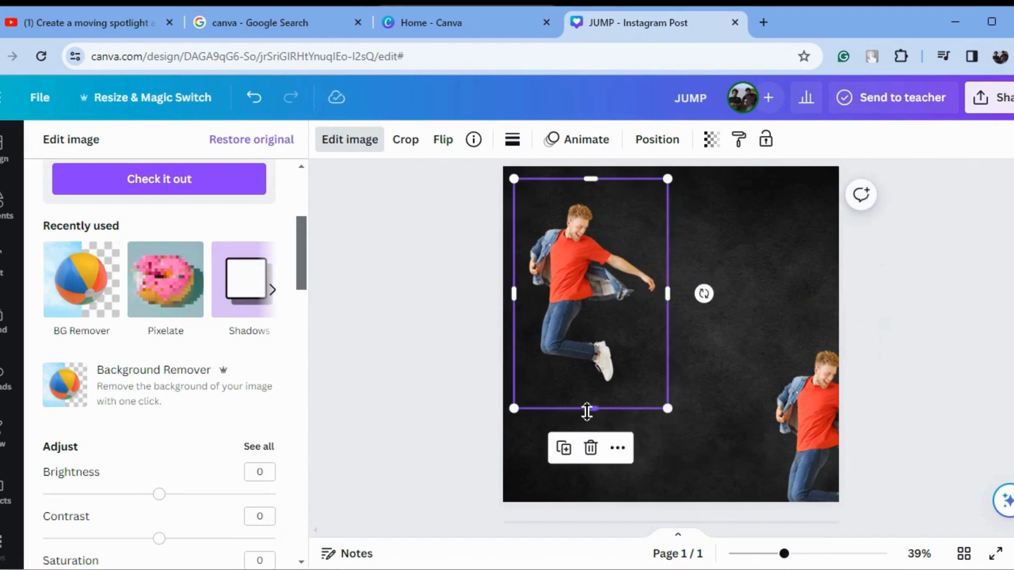
pyautogui.moveTo(597, 408); pyautogui.dragTo(595, 389)
pyautogui.moveTo(567, 289); pyautogui.dragTo(566, 307)
pyautogui.moveTo(593, 199); pyautogui.dragTo(593, 214)
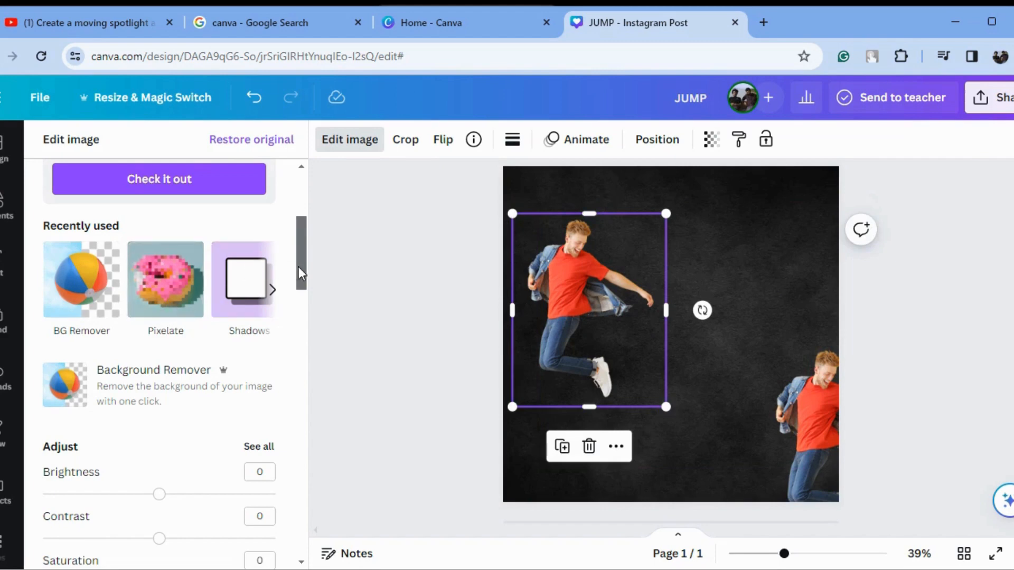
# Step: Apply the Pixelate effect's Pixel style to the larger central cutout with Horizontal Pixels 1 and Vertical Pixels 200
pyautogui.moveTo(307, 274); pyautogui.dragTo(278, 486)
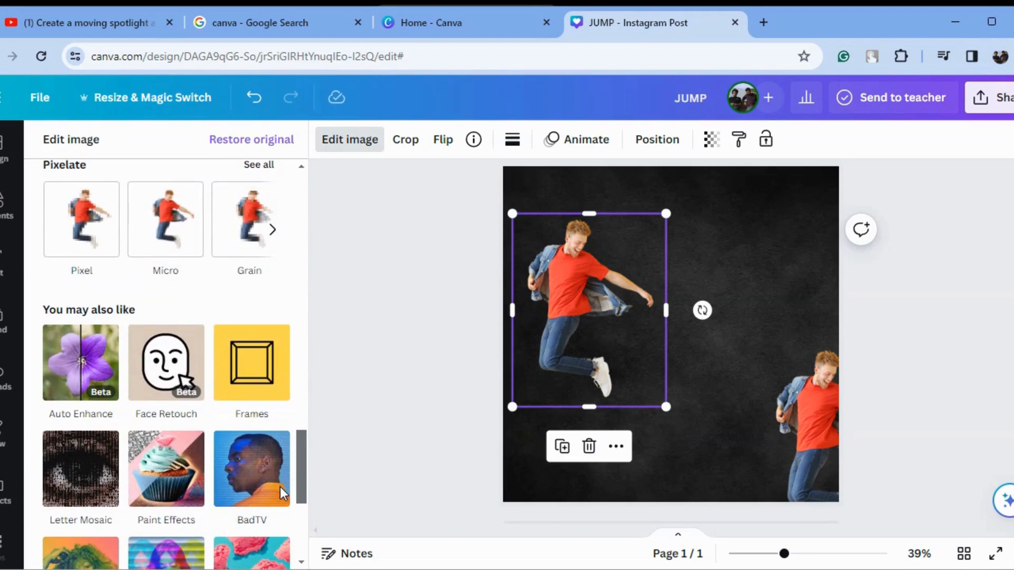
pyautogui.scroll(1, 280, 487)
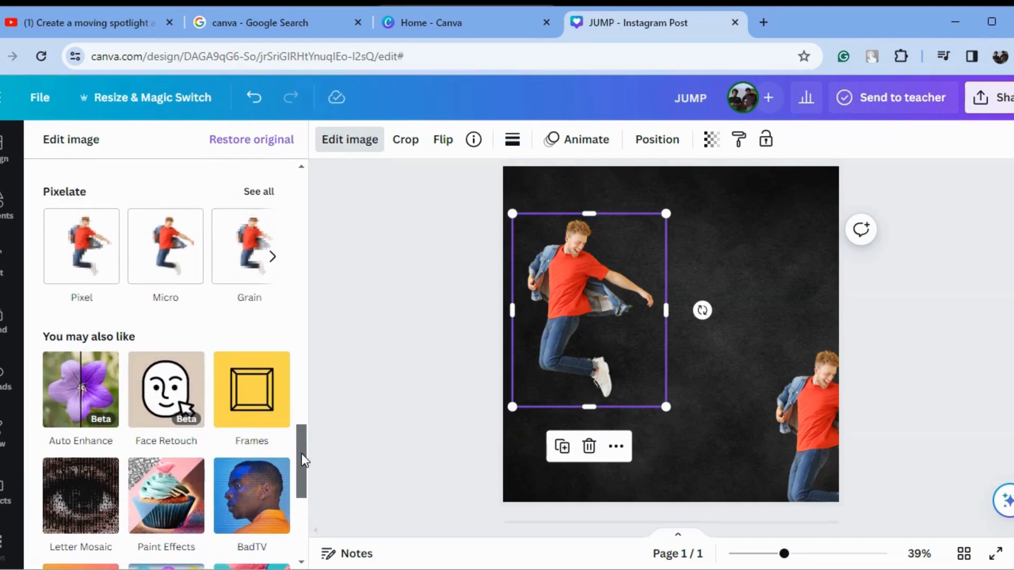
pyautogui.moveTo(302, 454); pyautogui.dragTo(312, 246)
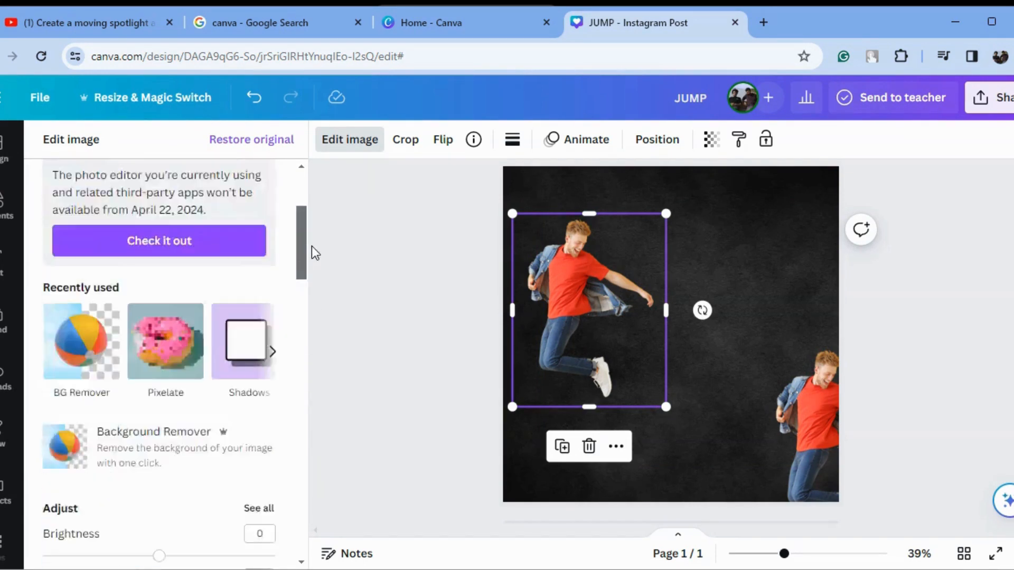
pyautogui.click(165, 289)
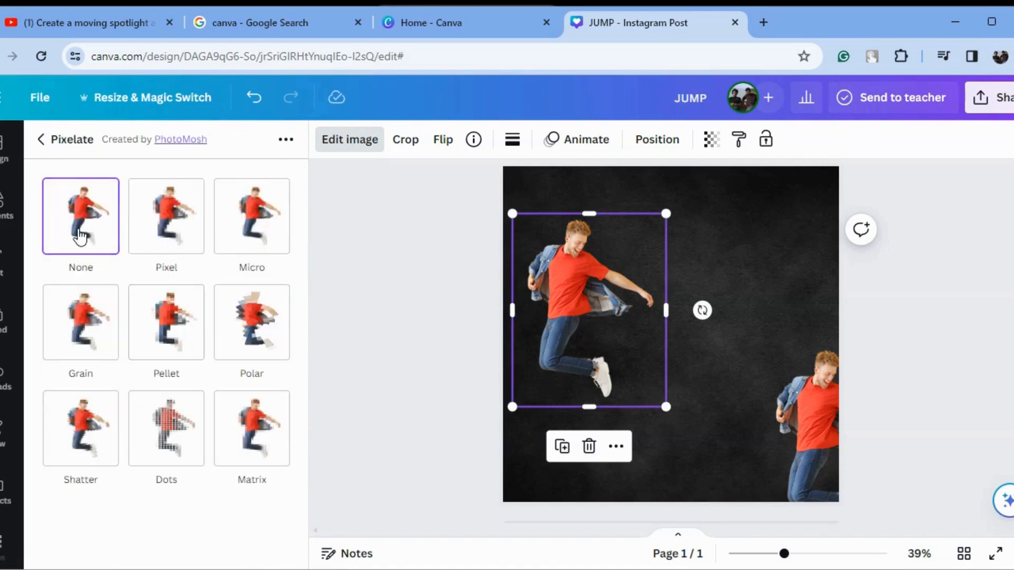
pyautogui.click(162, 226)
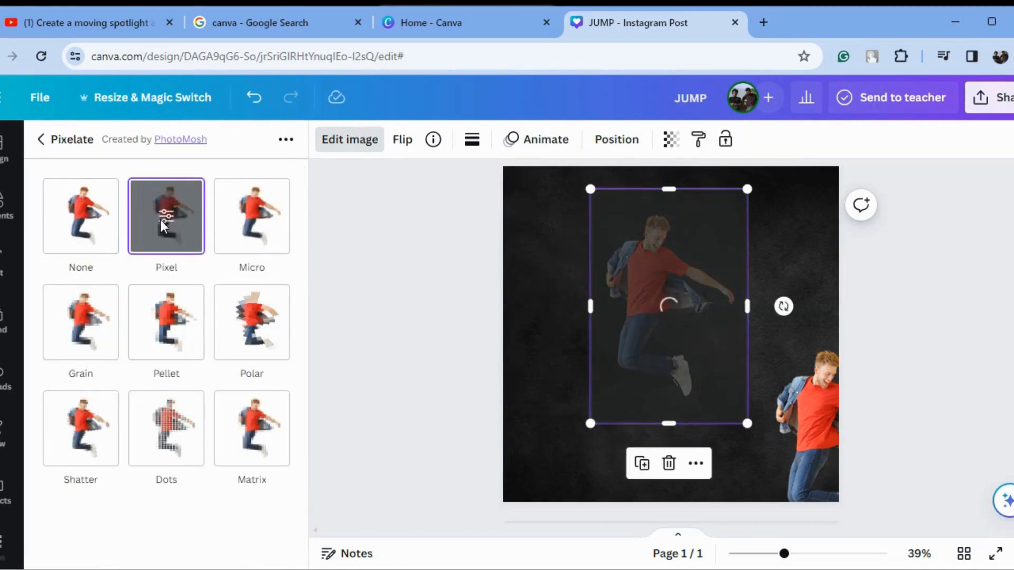
pyautogui.click(162, 219)
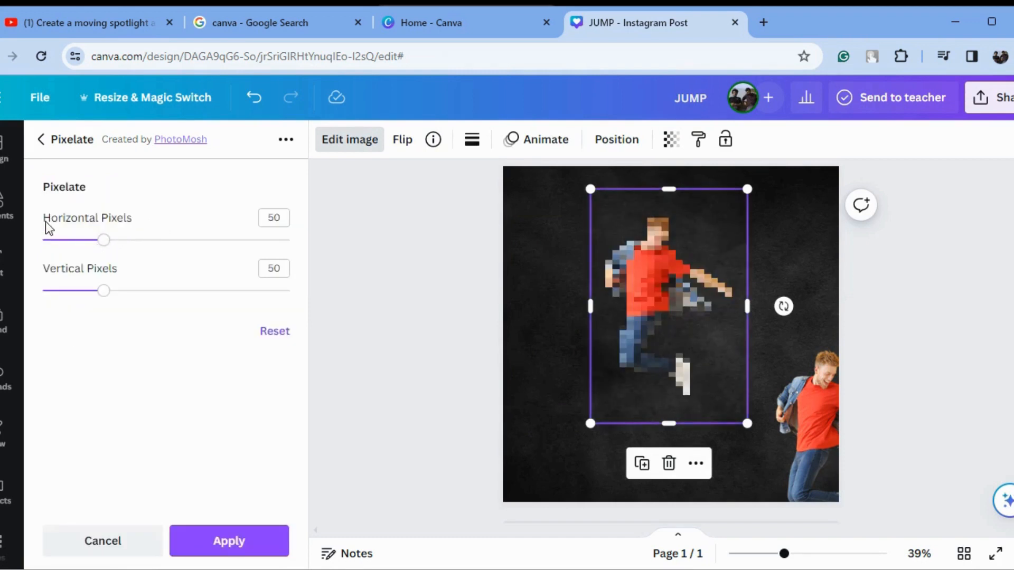
pyautogui.moveTo(105, 248); pyautogui.dragTo(36, 233)
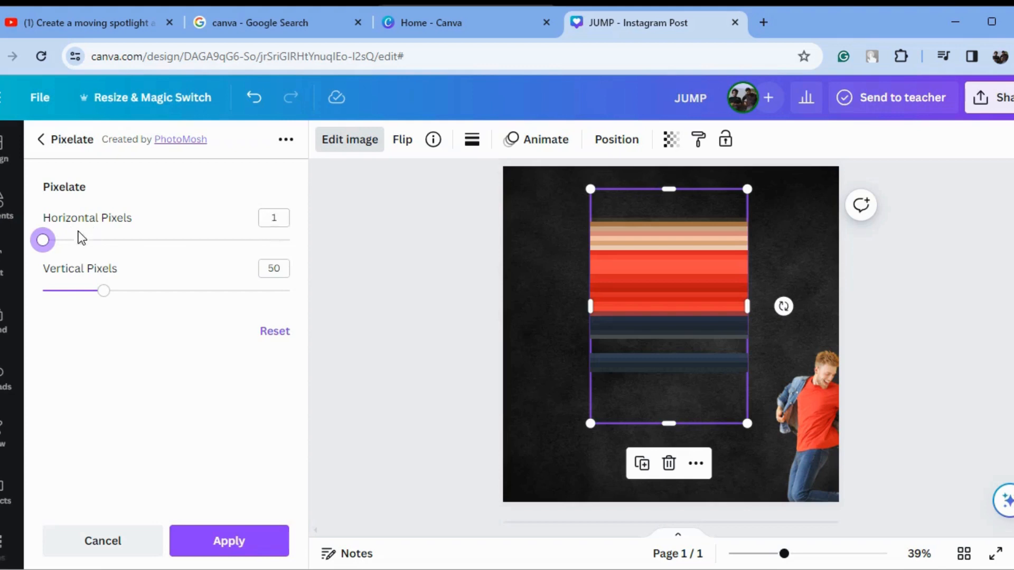
pyautogui.moveTo(102, 297); pyautogui.dragTo(315, 301)
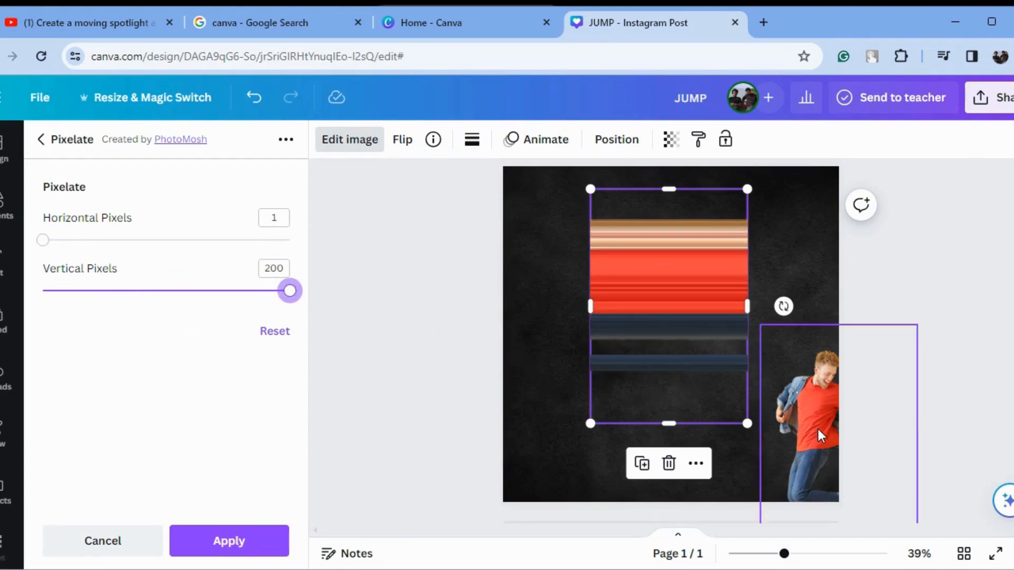
# Step: Duplicate the spare cutout at the lower-right corner and place one copy over the left part of the colour streaks
pyautogui.click(789, 470)
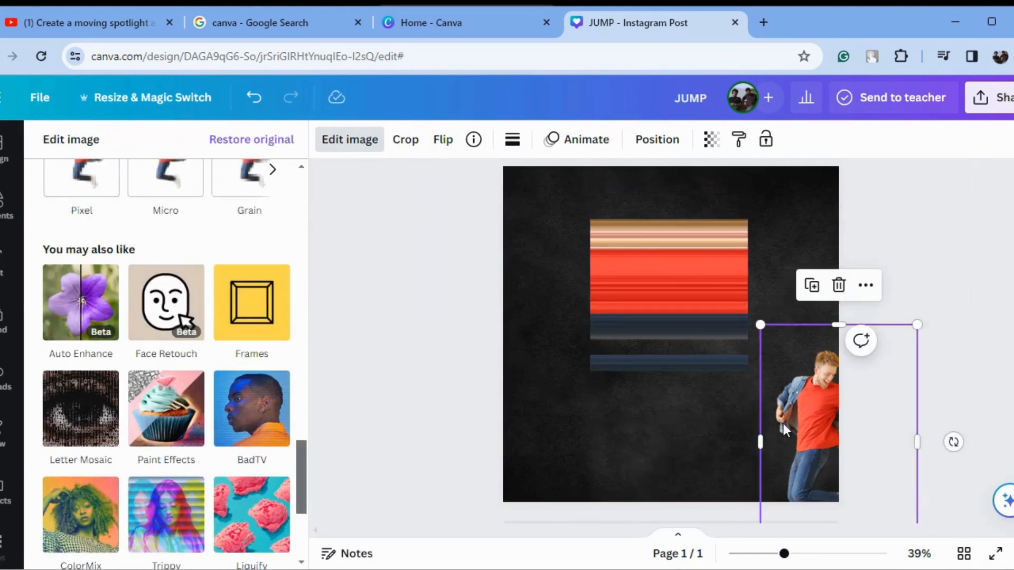
pyautogui.click(812, 286)
pyautogui.moveTo(815, 430); pyautogui.dragTo(702, 483)
pyautogui.moveTo(787, 389); pyautogui.dragTo(570, 251)
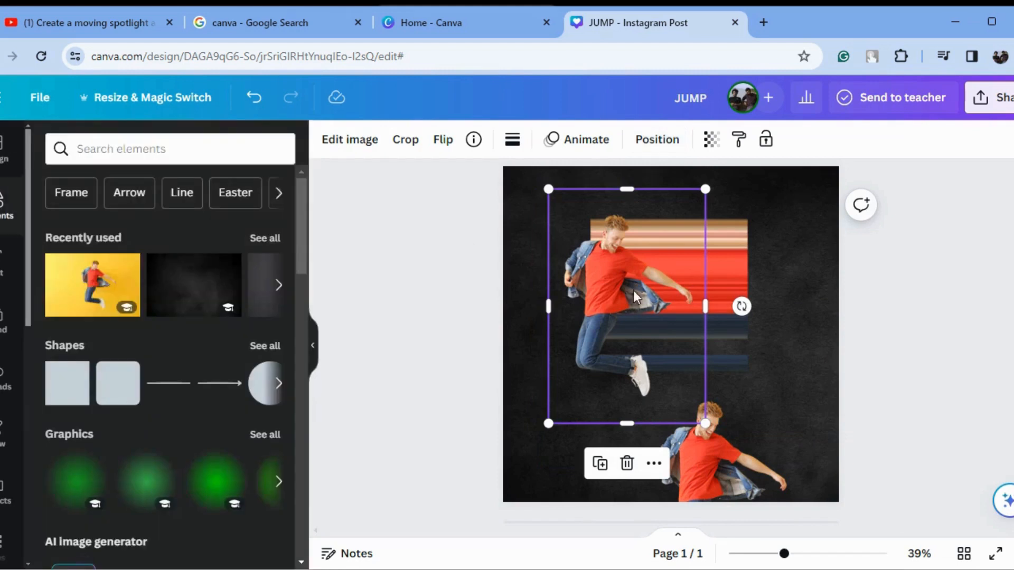
# Step: Align and trim the cutout at the left end of the streaks, and move the spare copy back to the lower-right corner
pyautogui.moveTo(633, 290); pyautogui.dragTo(597, 276)
pyautogui.moveTo(620, 198); pyautogui.dragTo(616, 209)
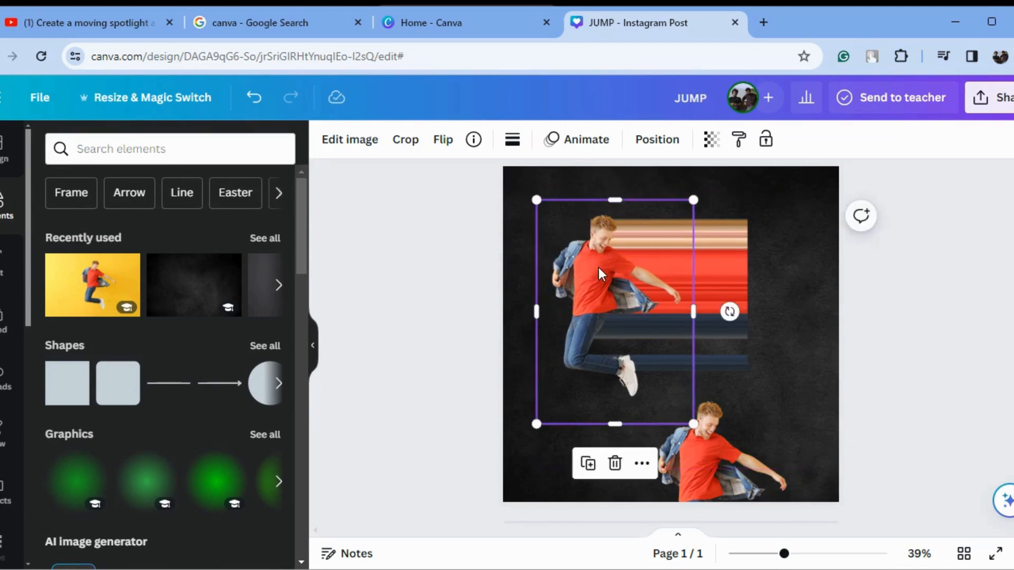
pyautogui.moveTo(539, 313); pyautogui.dragTo(545, 315)
pyautogui.moveTo(728, 477); pyautogui.dragTo(845, 470)
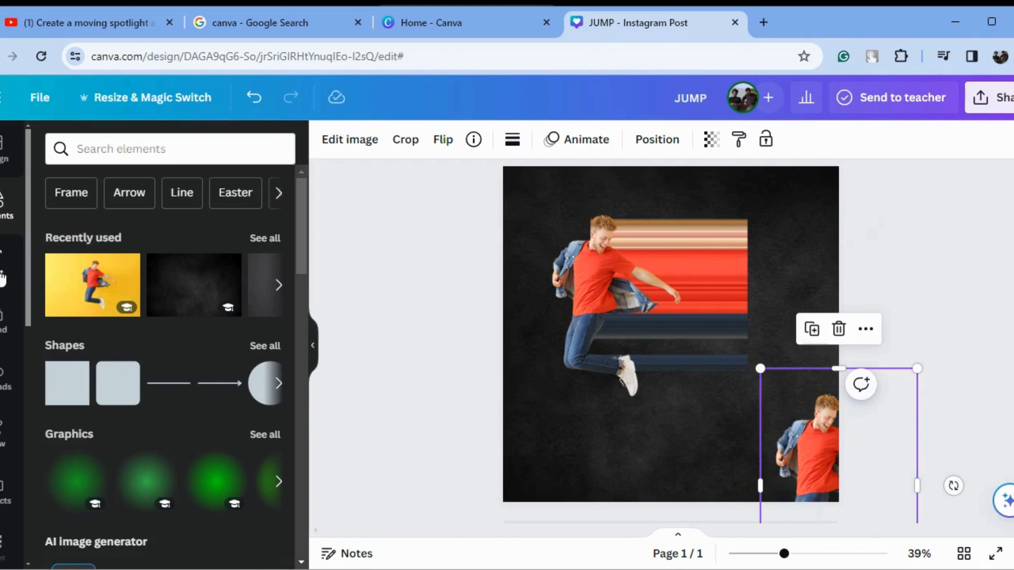
# Step: Add a heading reading "JUMP" and set its font to Alata
pyautogui.click(3, 277)
pyautogui.click(264, 315)
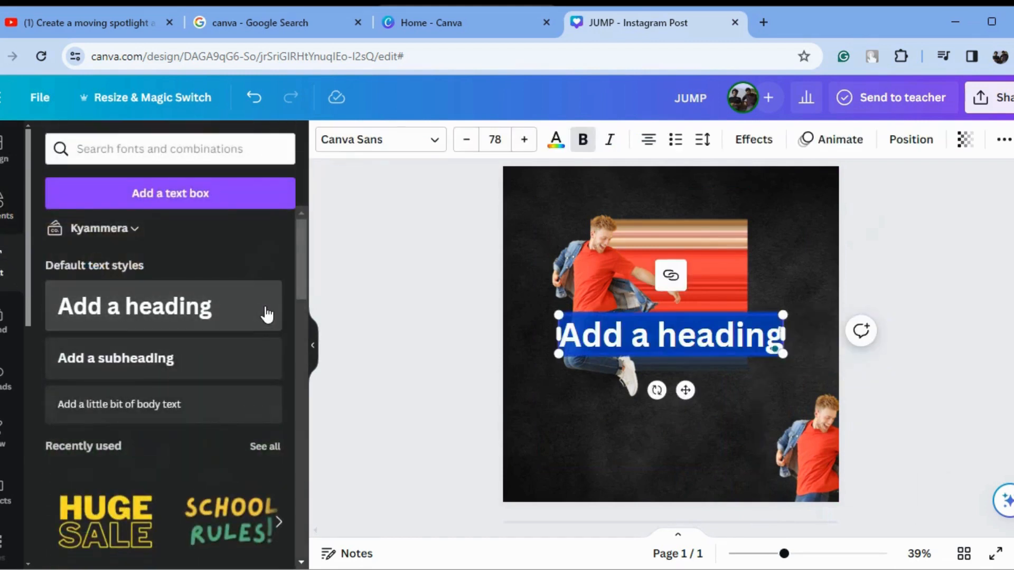
pyautogui.write('JU')
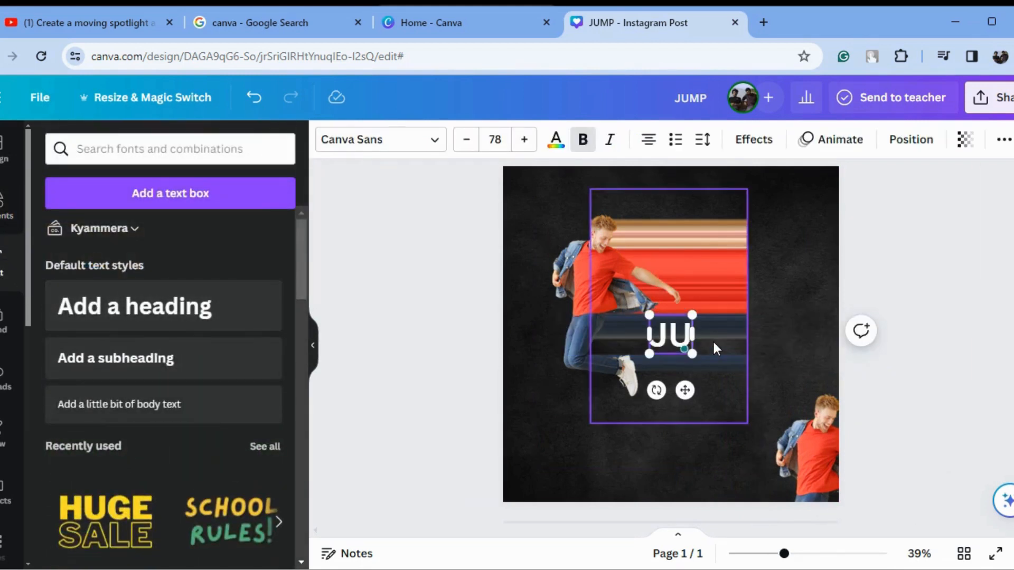
pyautogui.write('MP')
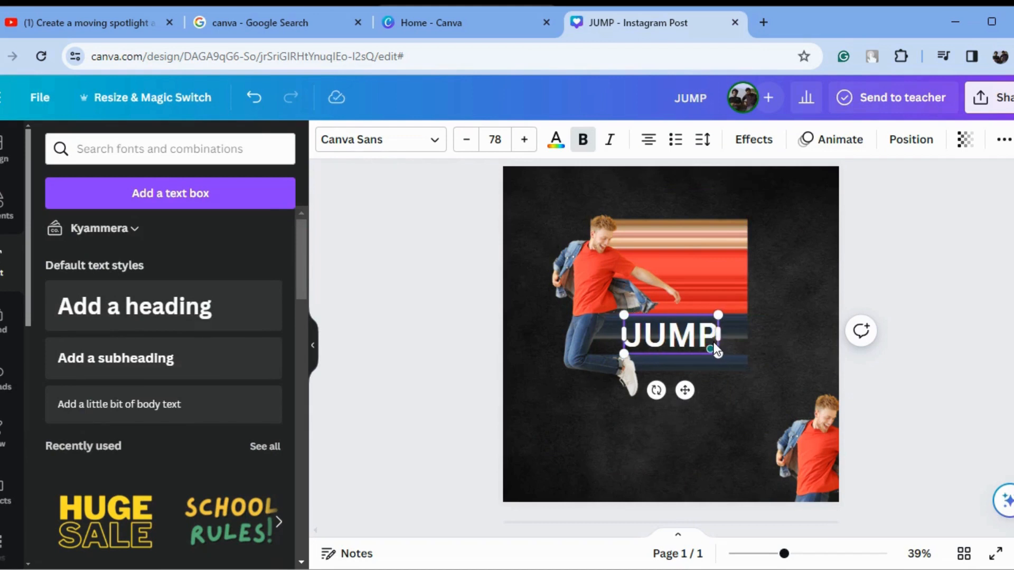
pyautogui.click(438, 148)
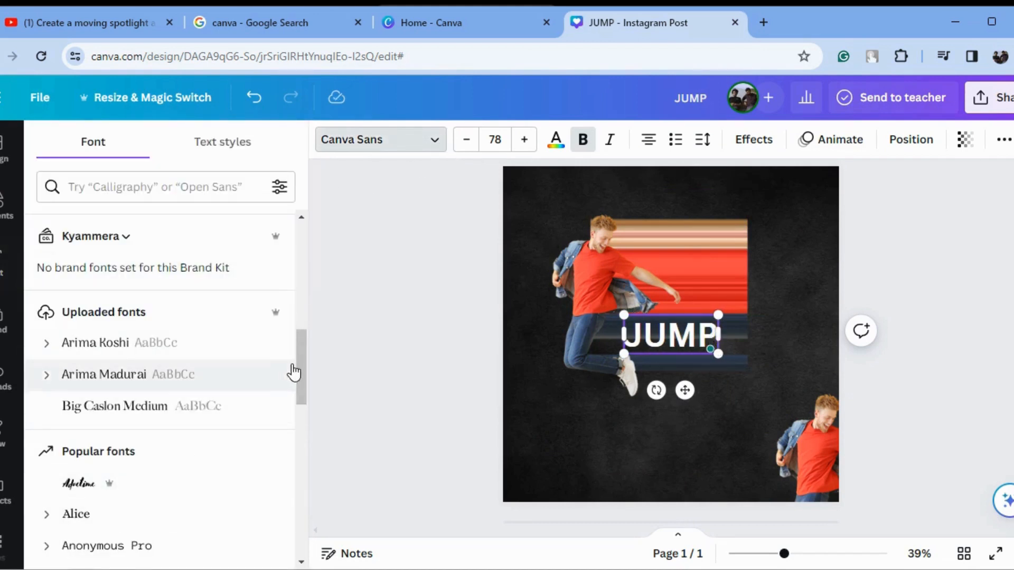
pyautogui.moveTo(300, 370); pyautogui.dragTo(297, 334)
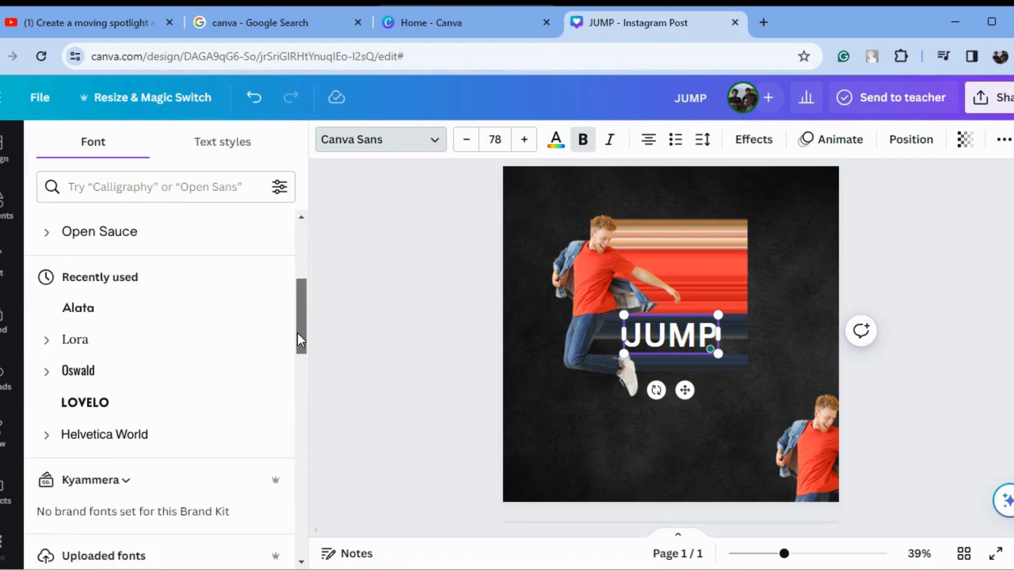
pyautogui.click(139, 305)
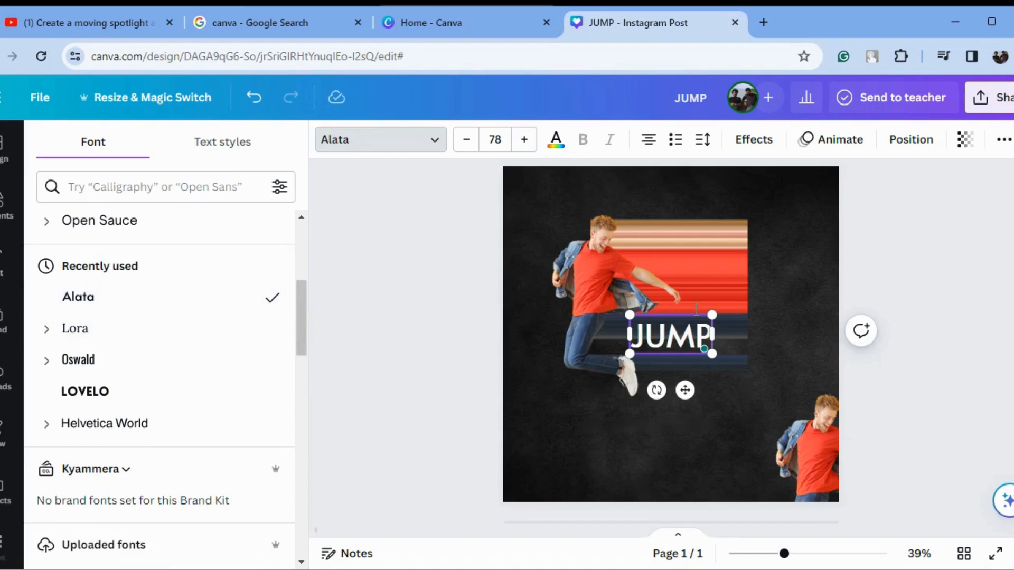
# Step: Enlarge the JUMP heading to font size 198 and place it across the man's lower legs
pyautogui.moveTo(713, 355); pyautogui.dragTo(797, 394)
pyautogui.moveTo(626, 317); pyautogui.dragTo(577, 290)
pyautogui.click(706, 464)
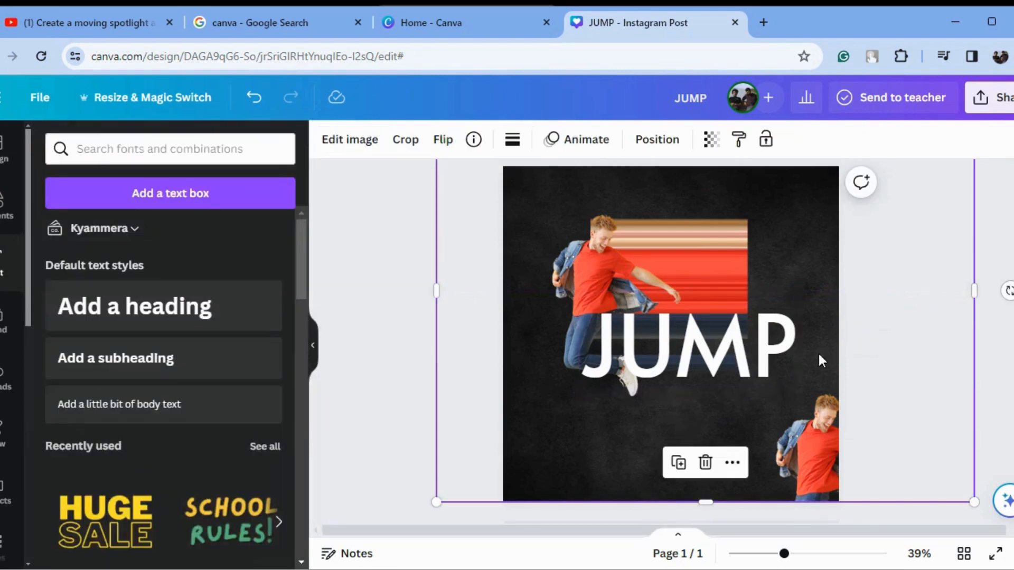
pyautogui.moveTo(765, 358); pyautogui.dragTo(734, 377)
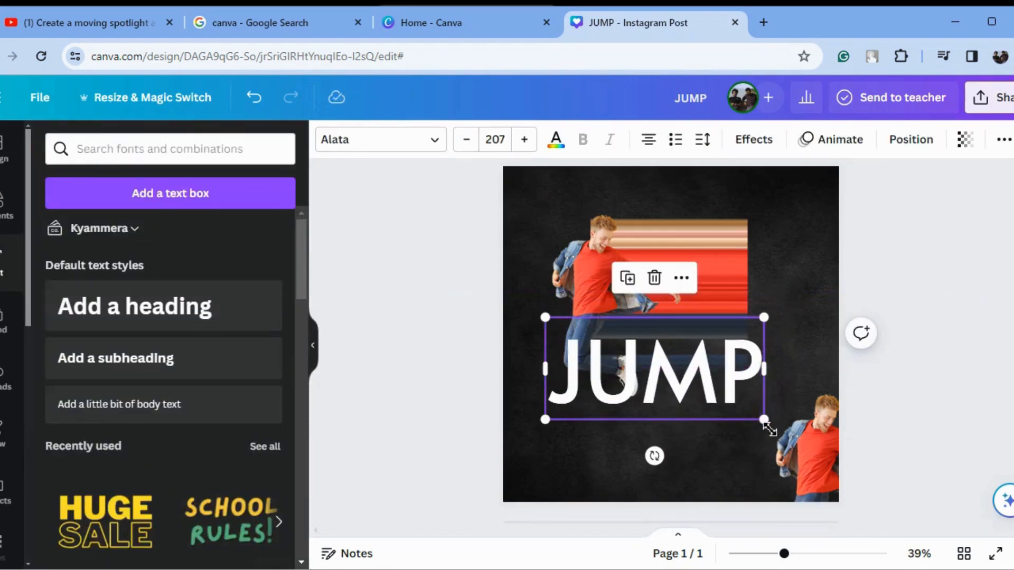
pyautogui.moveTo(762, 421); pyautogui.dragTo(755, 416)
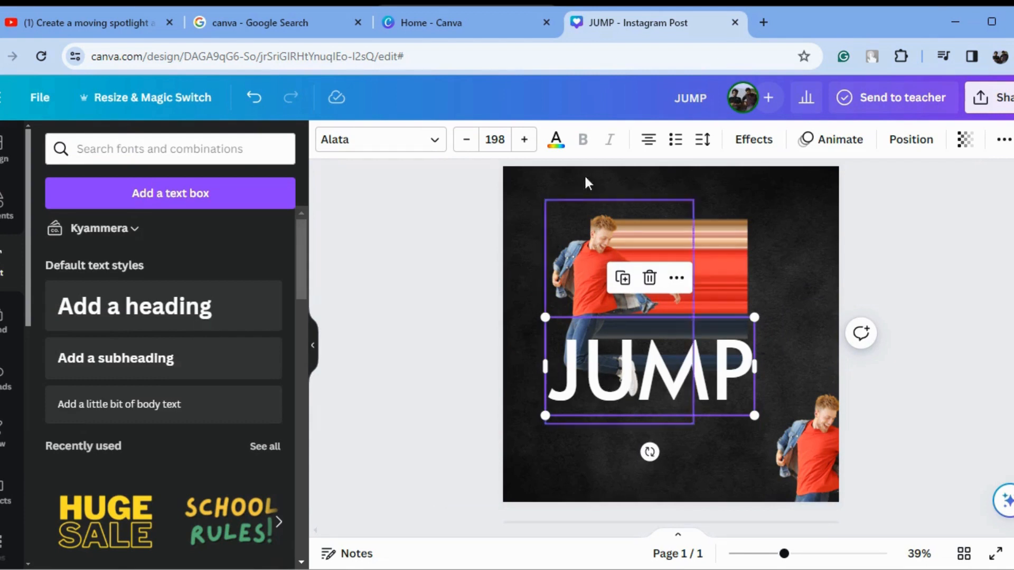
# Step: Send the JUMP heading backward one layer so that it sits behind the jumping man
pyautogui.click(893, 143)
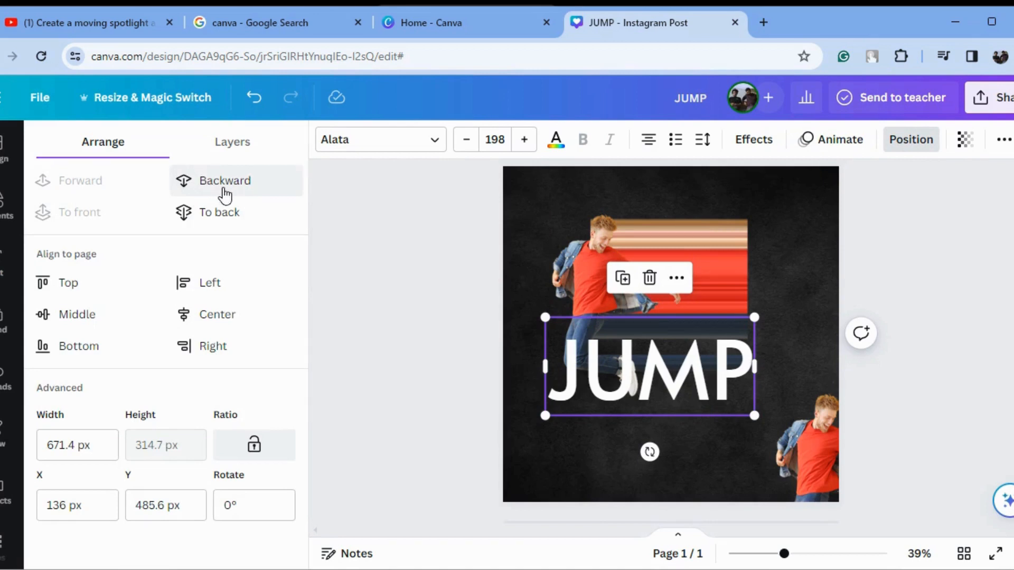
pyautogui.click(225, 182)
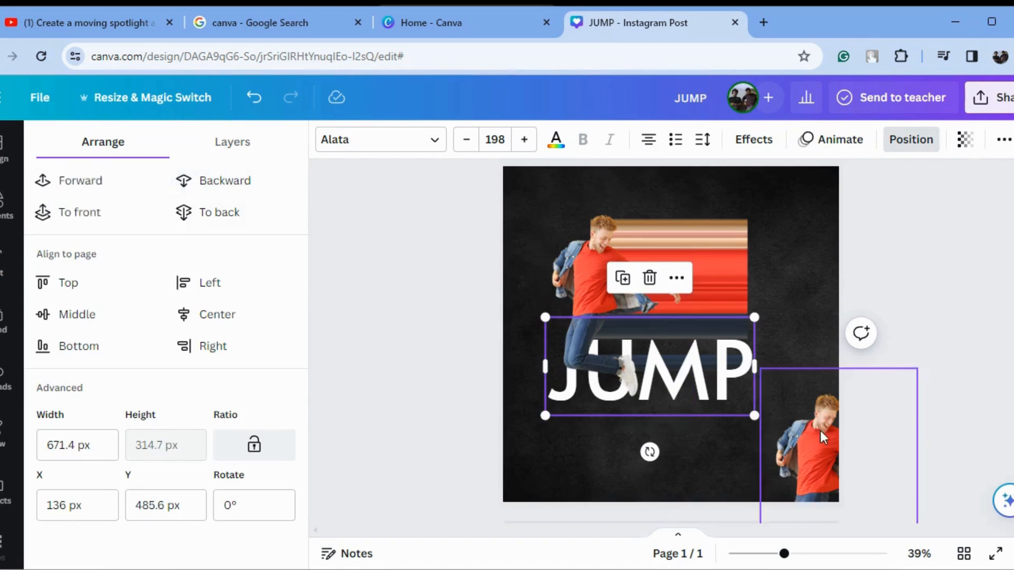
pyautogui.click(741, 388)
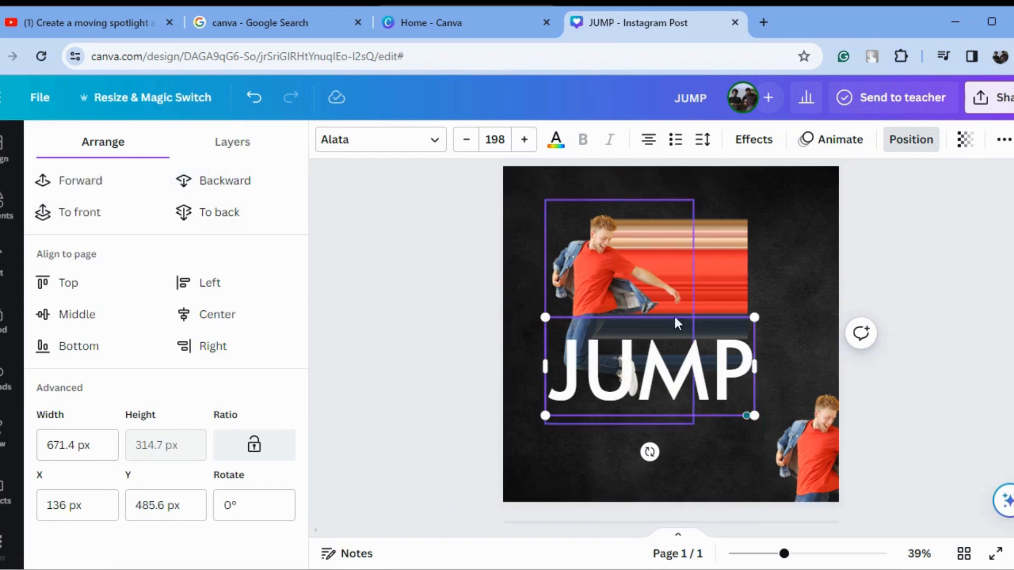
pyautogui.click(801, 342)
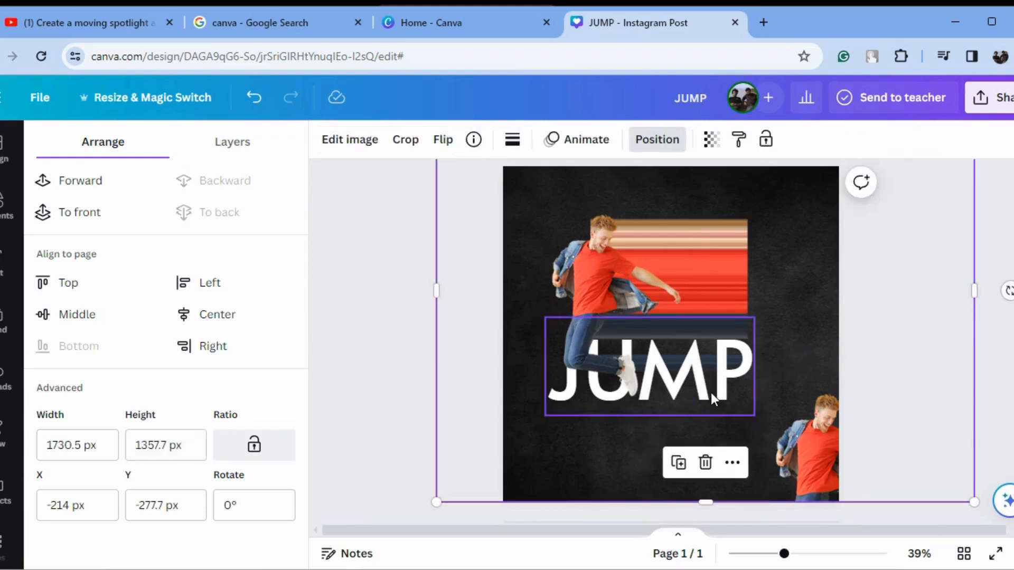
# Step: Duplicate the JUMP heading and place the copy over the original
pyautogui.click(707, 375)
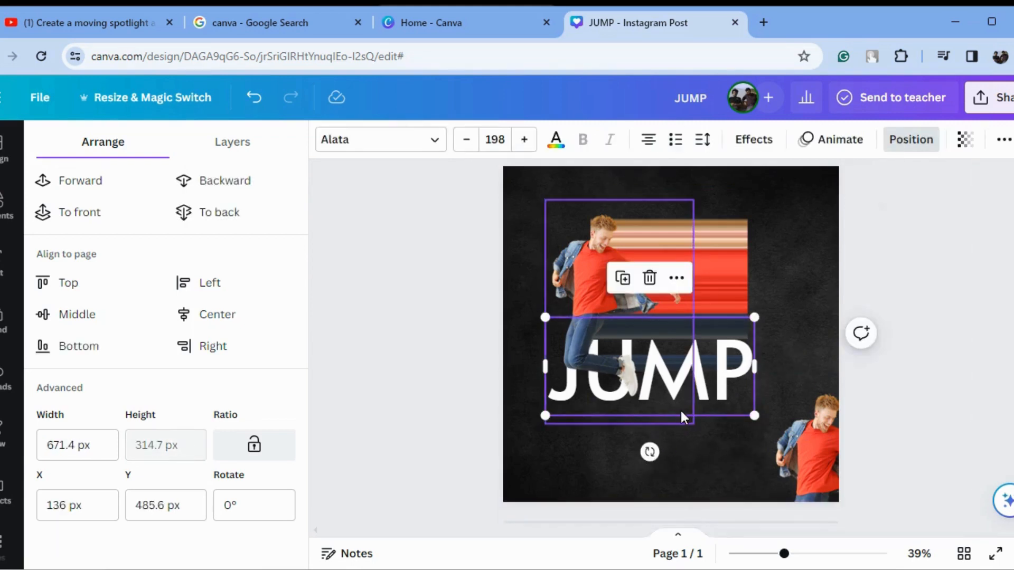
pyautogui.click(619, 279)
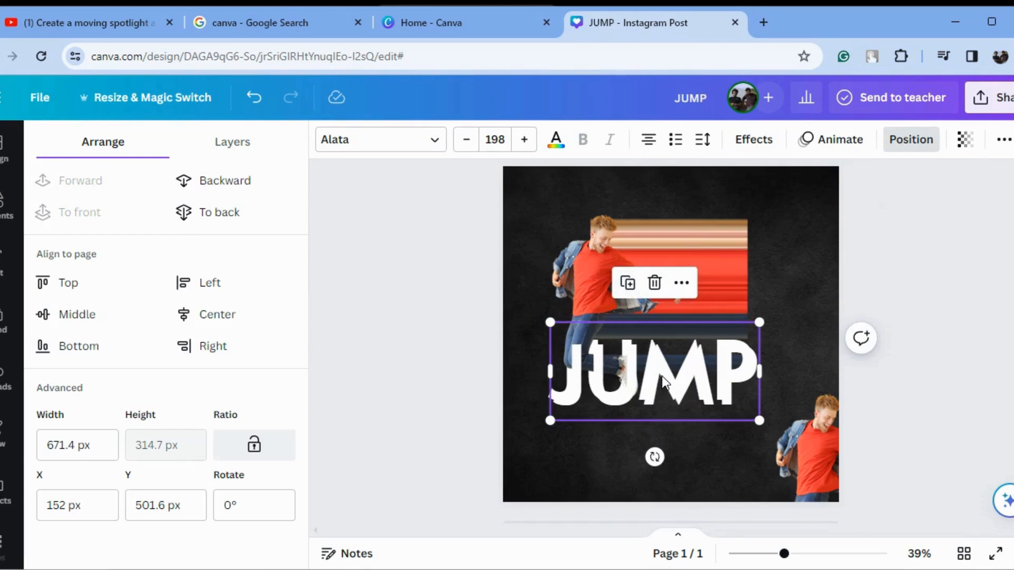
pyautogui.moveTo(661, 376); pyautogui.dragTo(657, 372)
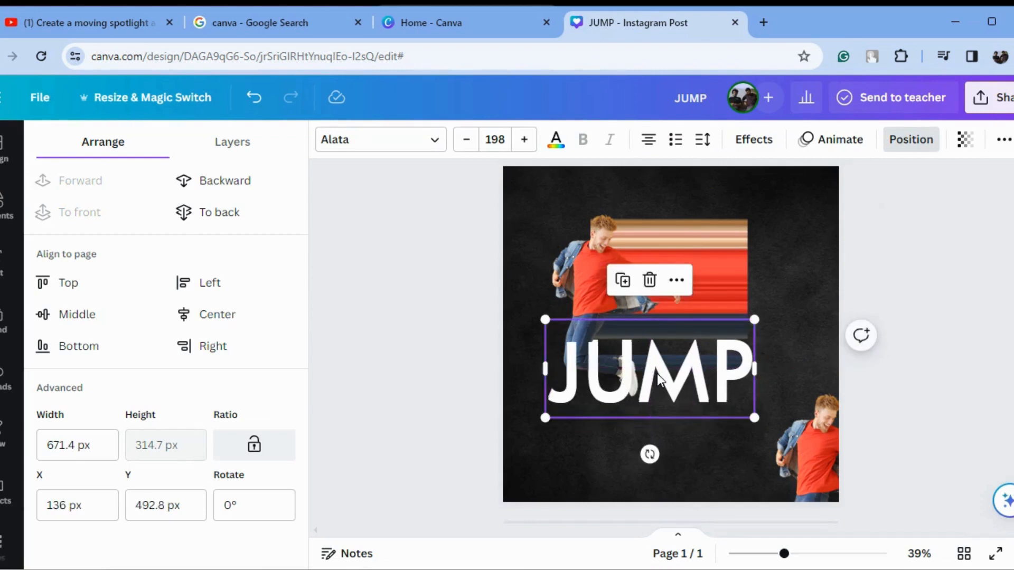
# Step: Apply the Hollow effect with thickness 14 to the JUMP copy and align it exactly over the solid heading
pyautogui.click(756, 140)
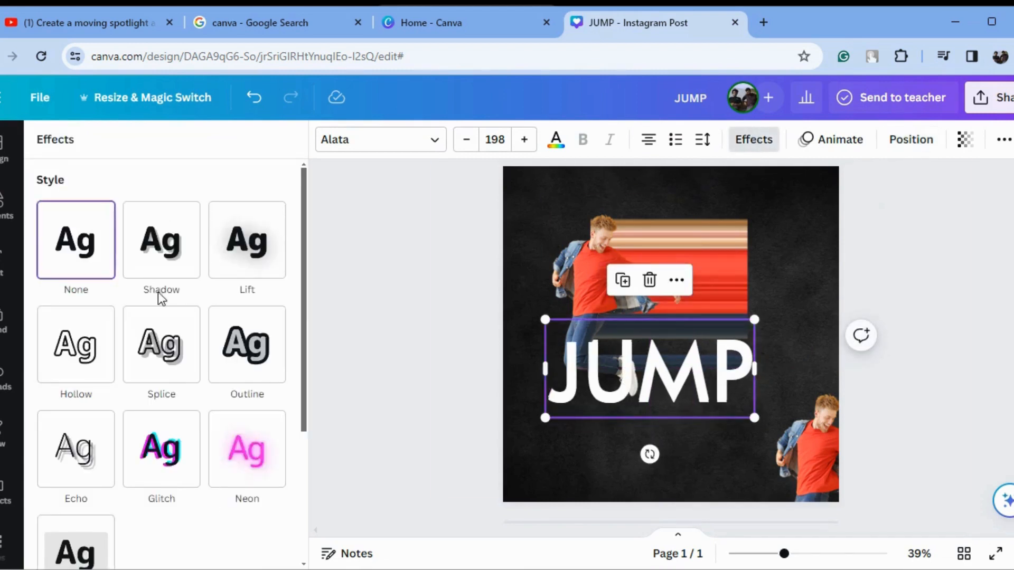
pyautogui.click(77, 358)
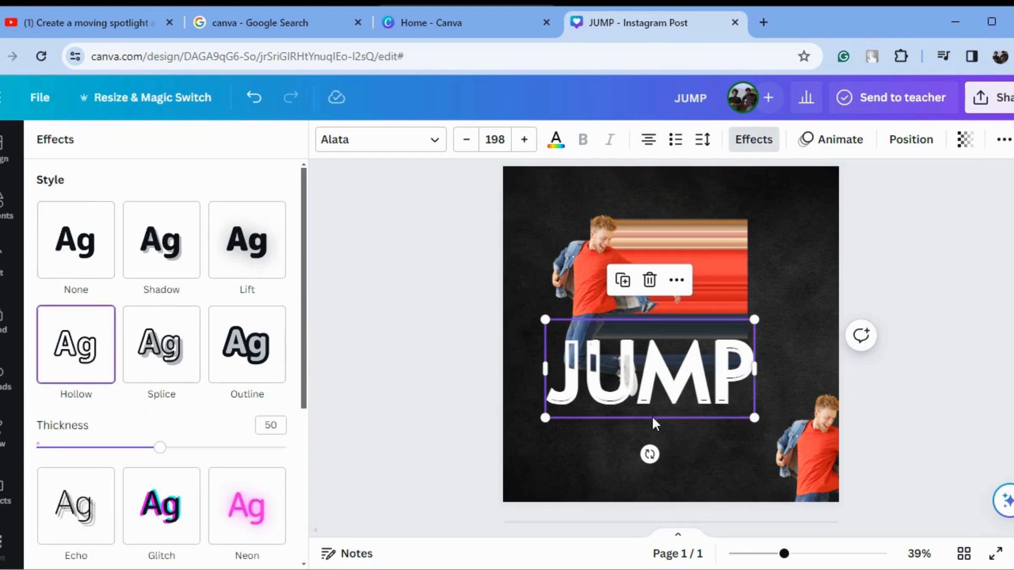
pyautogui.moveTo(160, 455); pyautogui.dragTo(71, 447)
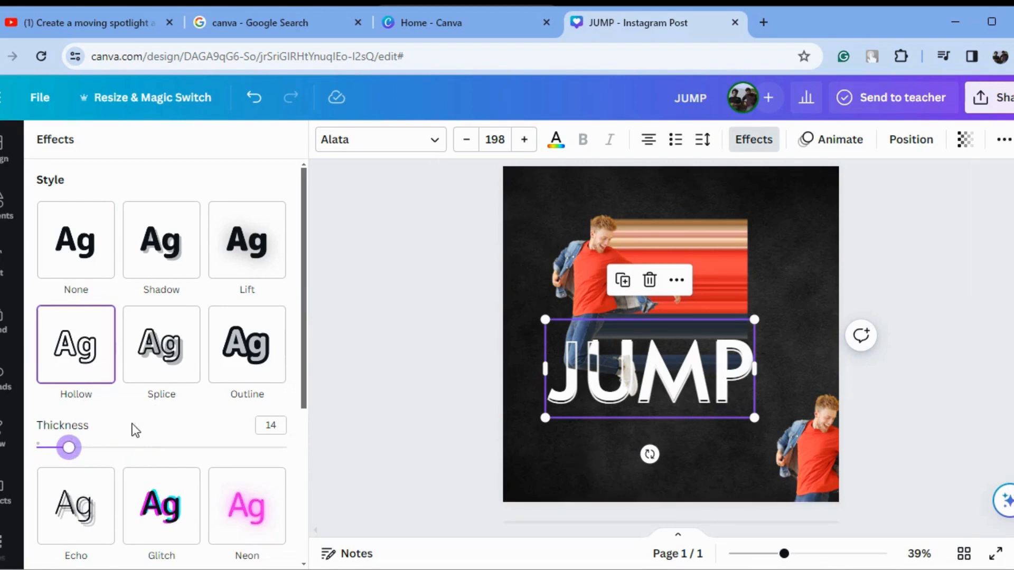
pyautogui.click(696, 459)
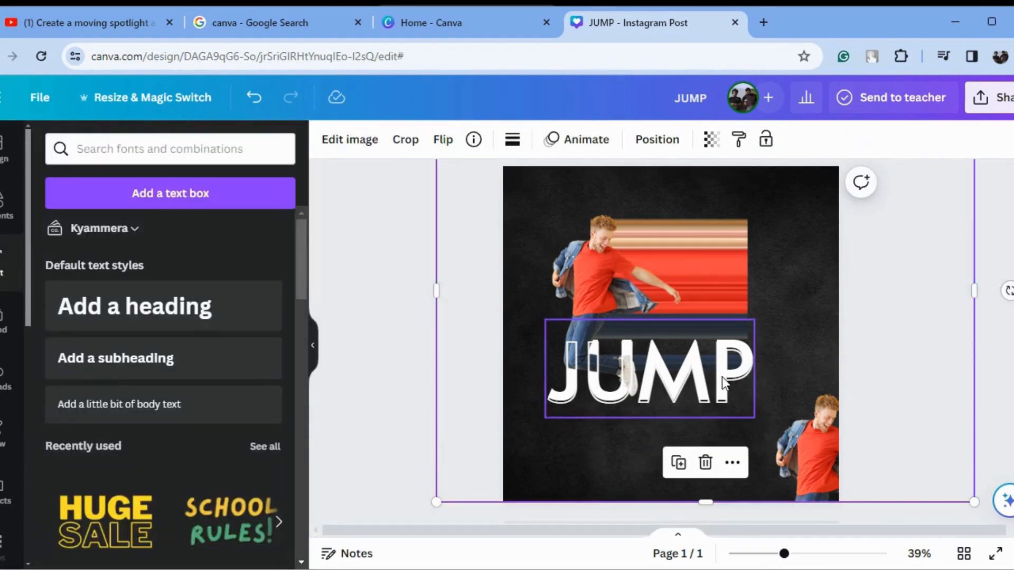
pyautogui.moveTo(721, 376); pyautogui.dragTo(723, 375)
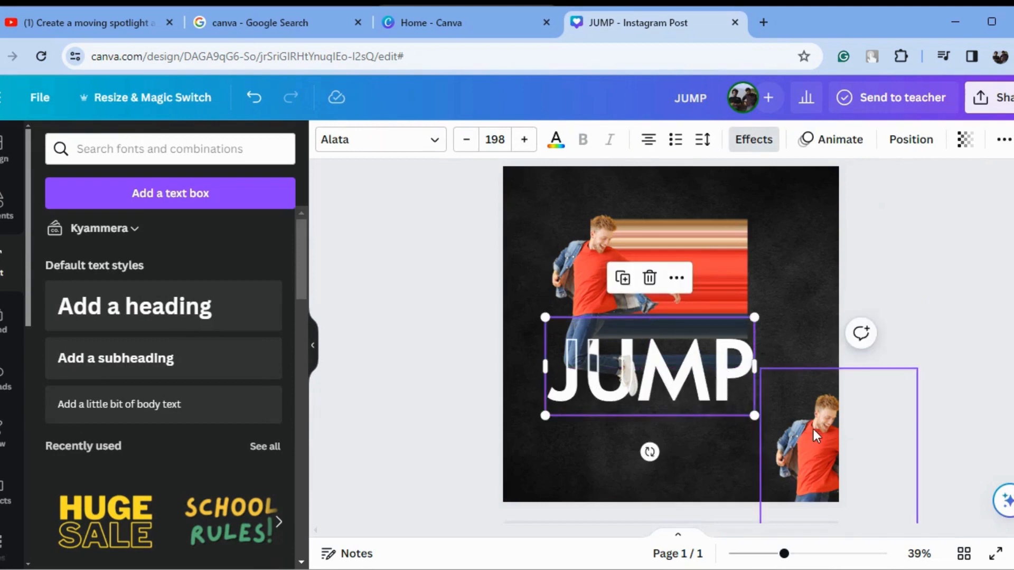
# Step: Place the spare cutout over the jumping man and layer it directly behind the hollow JUMP text, in front of the solid heading
pyautogui.moveTo(822, 434); pyautogui.dragTo(597, 265)
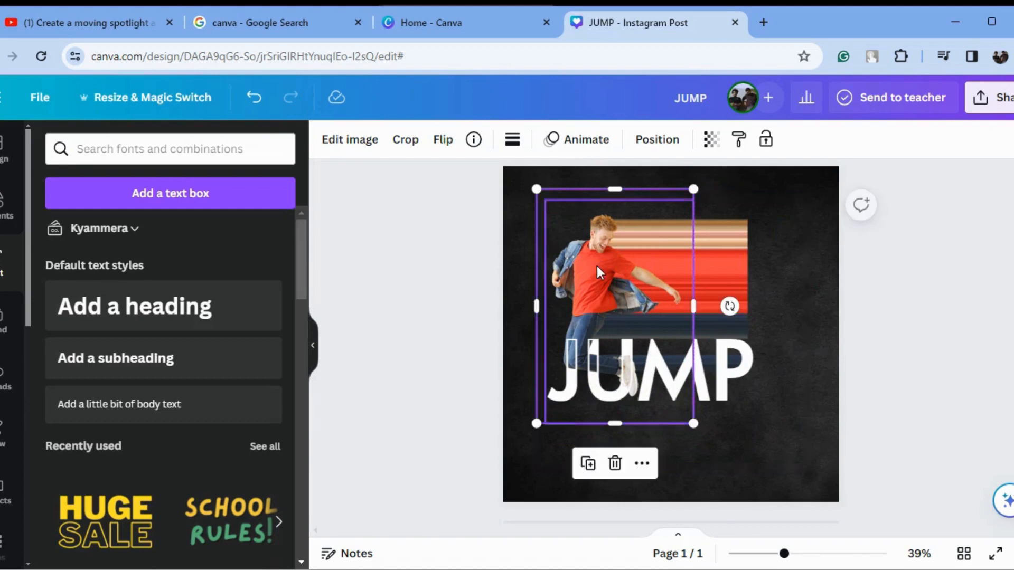
pyautogui.click(657, 139)
pyautogui.click(105, 186)
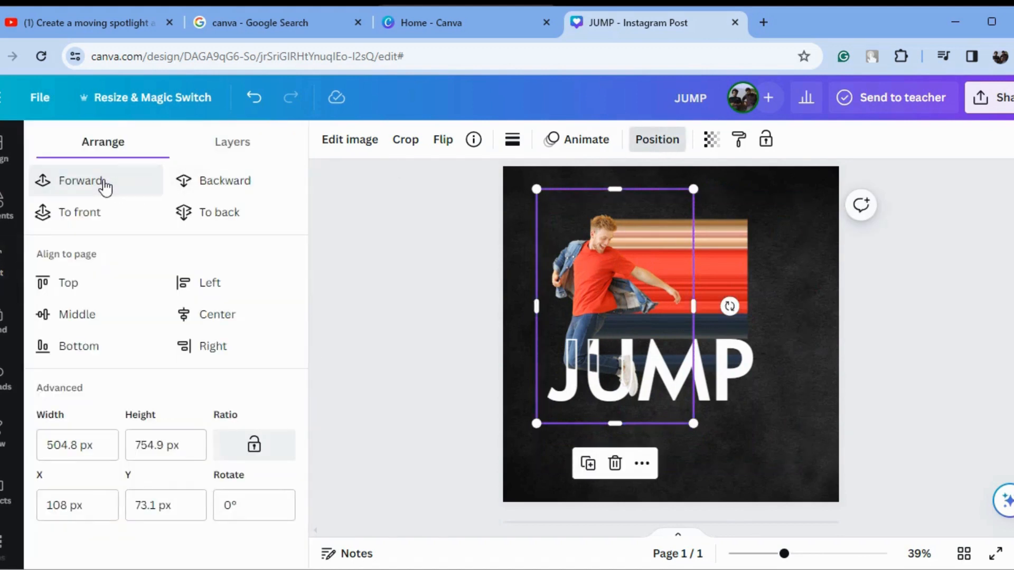
pyautogui.click(118, 184)
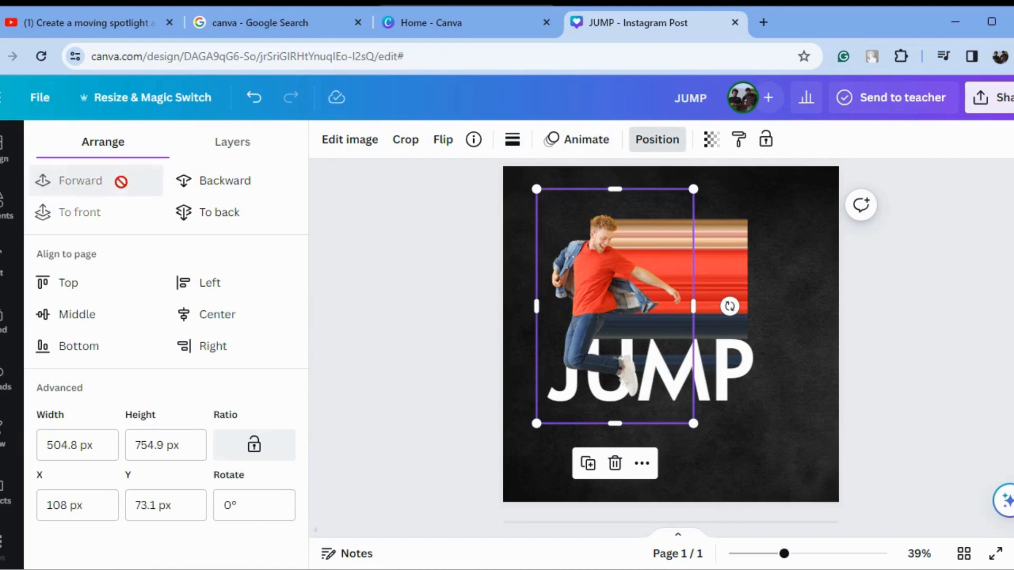
pyautogui.click(199, 186)
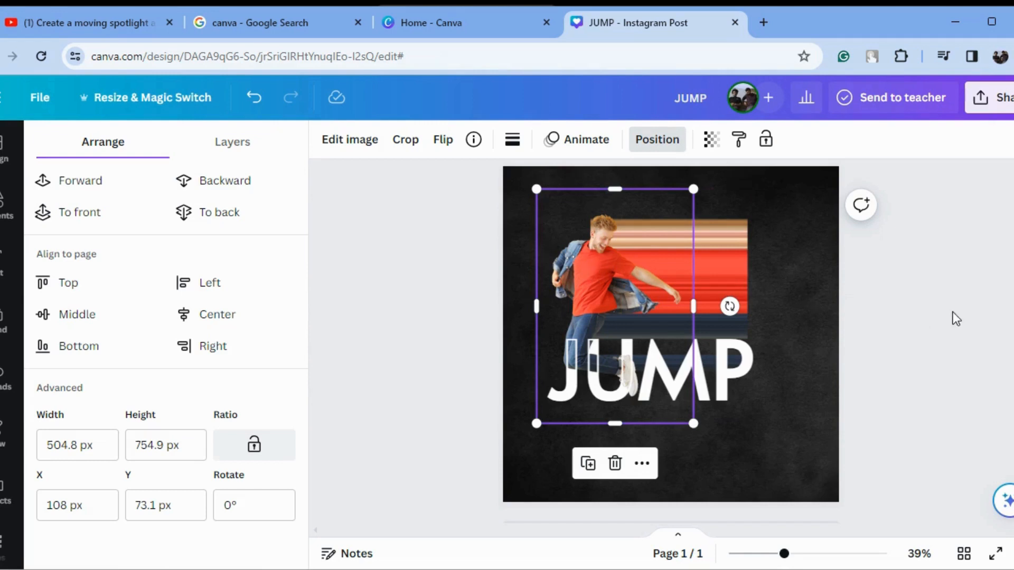
# Step: Group the man cutouts, streaks and both JUMP headings, and enlarge the group until the text size reaches 250, centred on the page
pyautogui.click(816, 280)
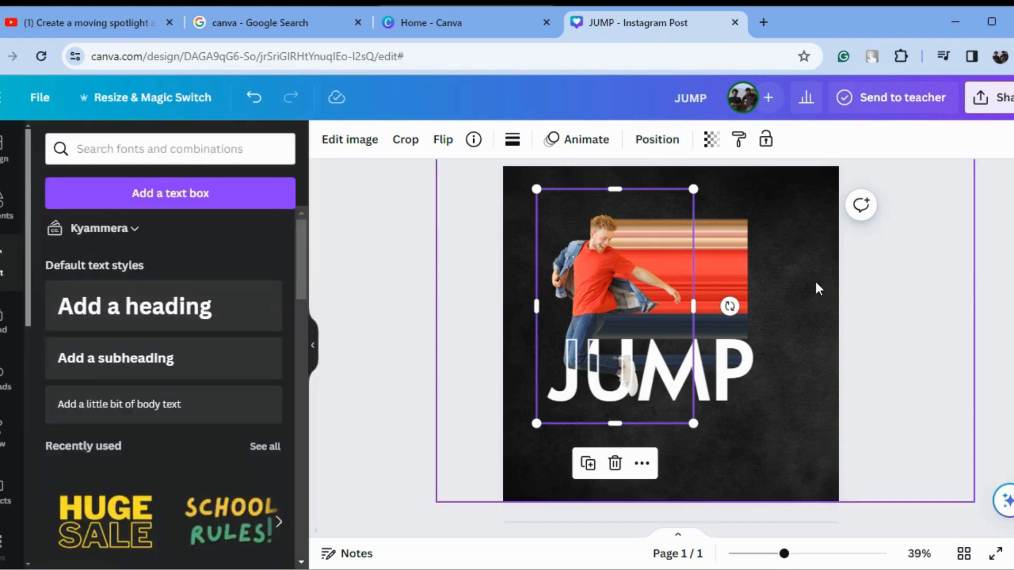
pyautogui.click(378, 265)
pyautogui.moveTo(477, 226); pyautogui.dragTo(726, 401)
pyautogui.click(604, 463)
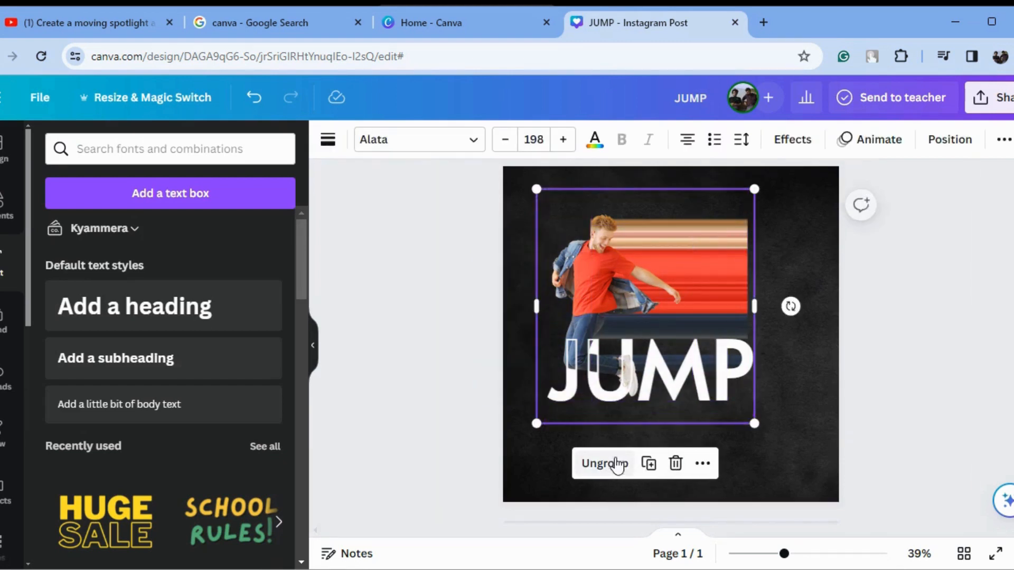
pyautogui.moveTo(755, 428); pyautogui.dragTo(791, 492)
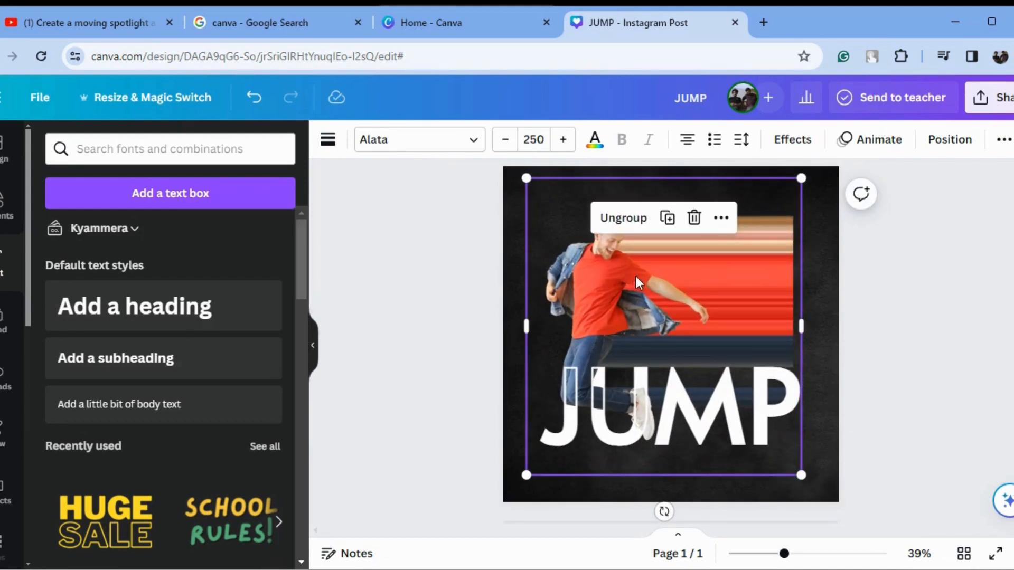